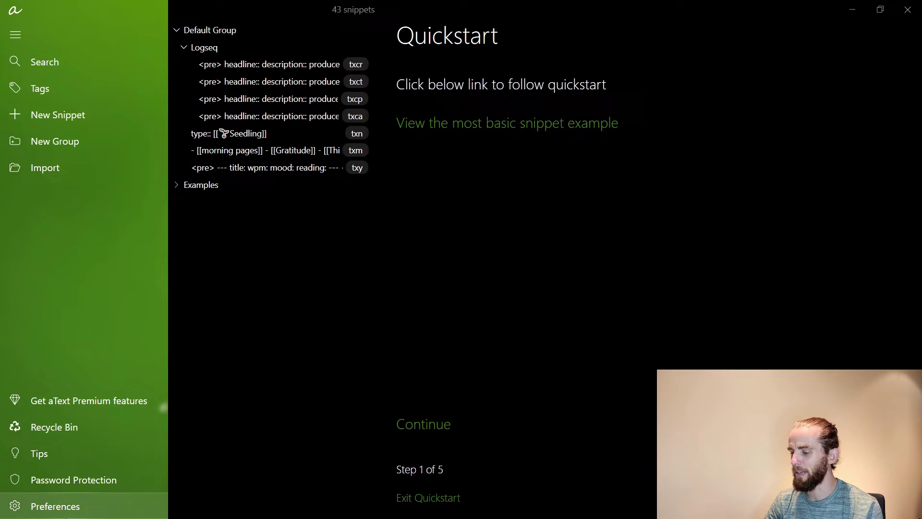
Set aText's Appearance preferences to the Light theme with a blue accent colour
click(61, 506)
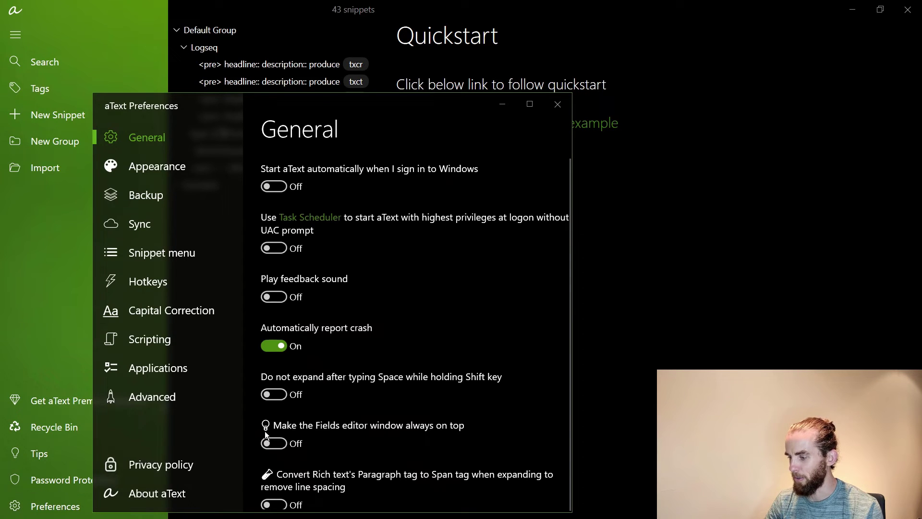
click(180, 174)
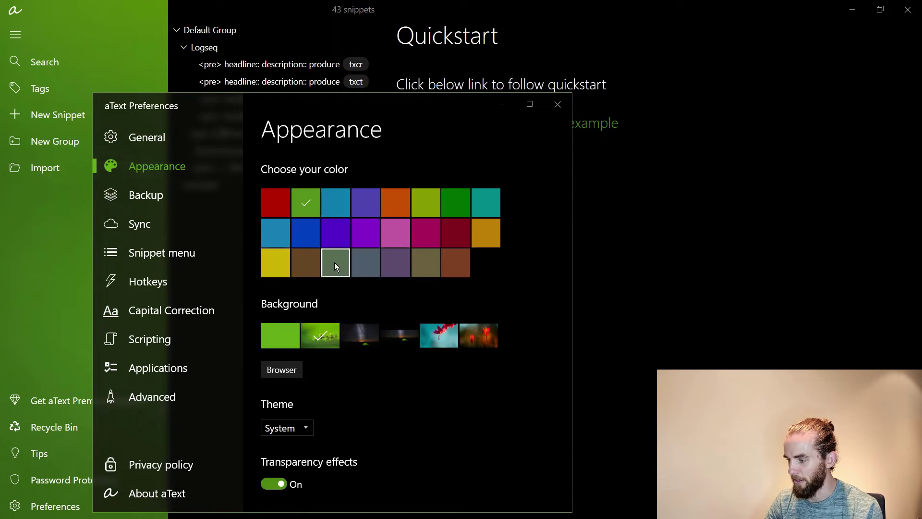
click(287, 428)
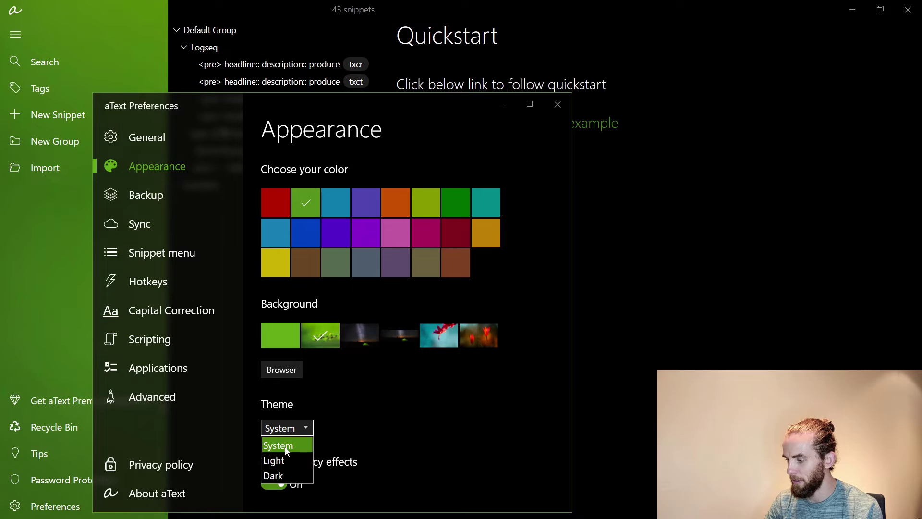
click(283, 460)
click(344, 199)
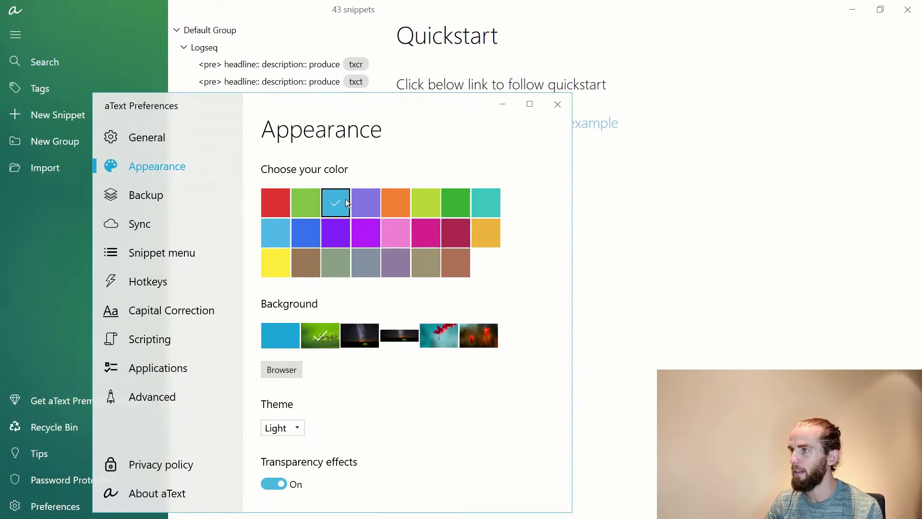
click(799, 179)
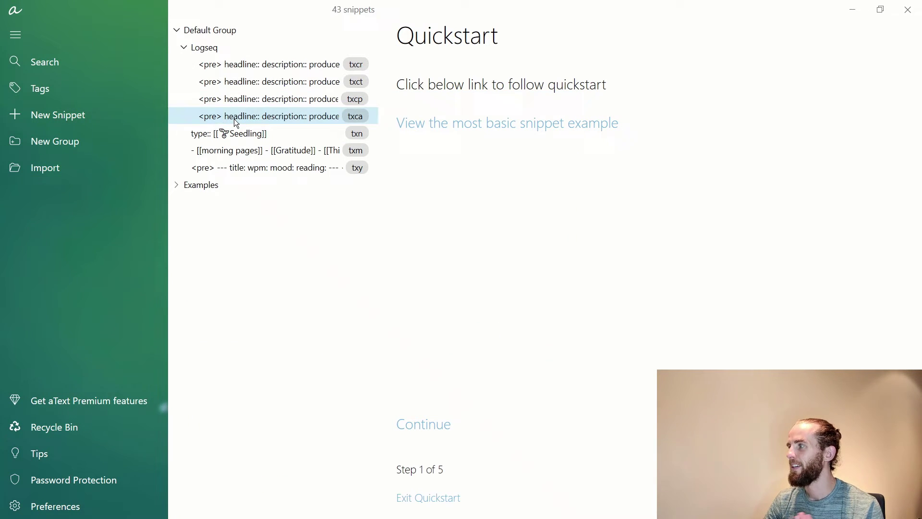
Review the txcr snippet's HTML text and the txm abbreviation, then bring Logseq's 2021-09-11 journal forward
click(308, 68)
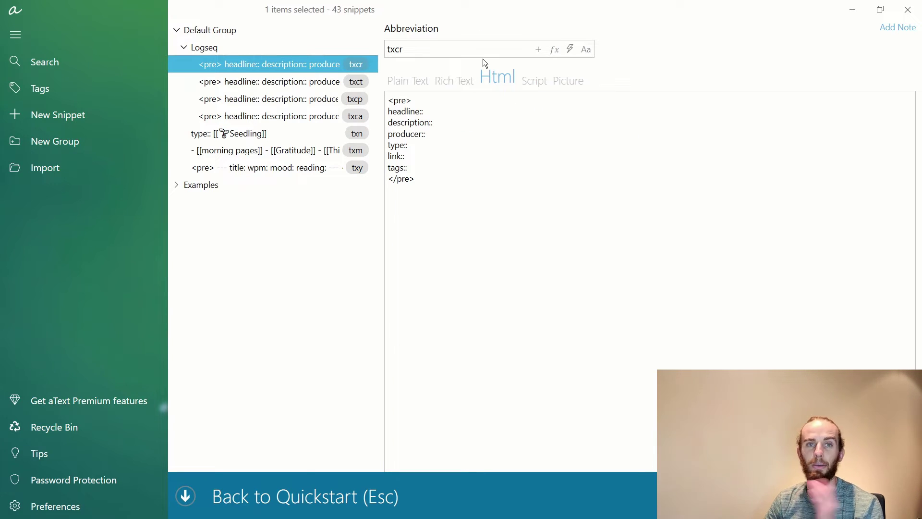
drag(566, 261, 321, 88)
key(ctrl+c)
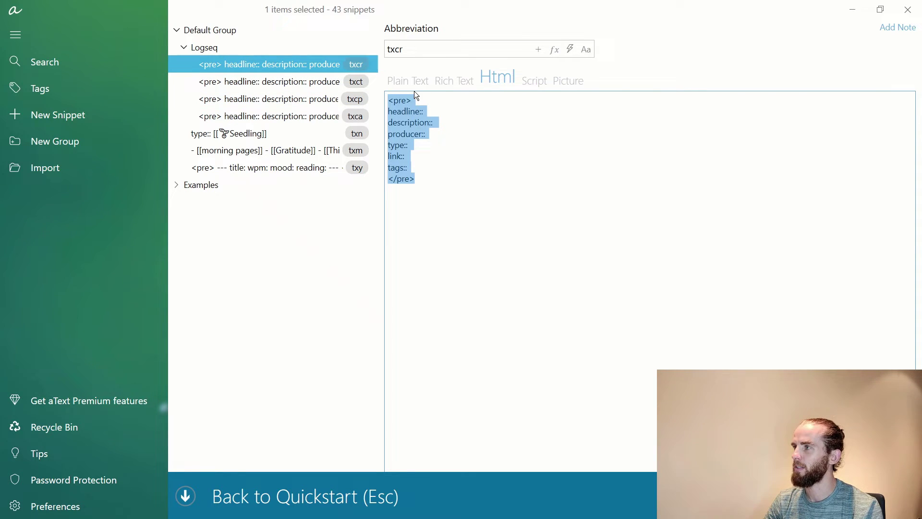
click(328, 150)
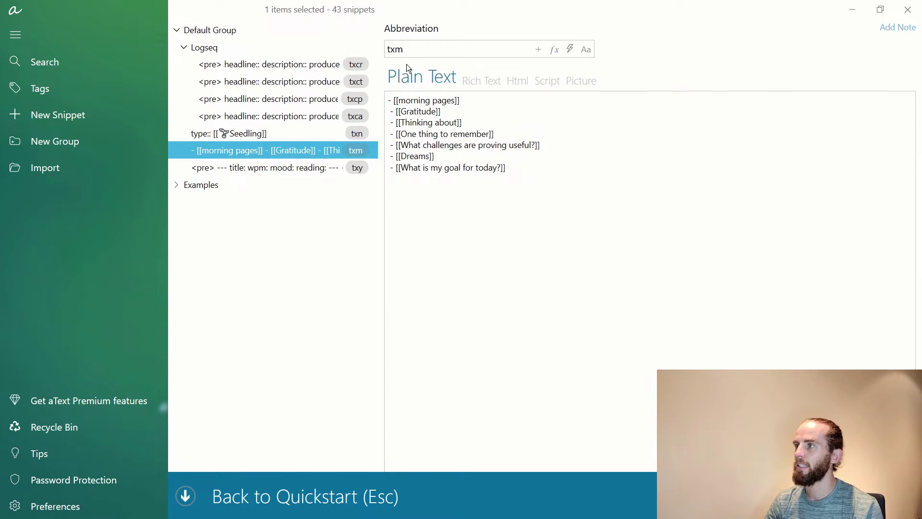
click(412, 50)
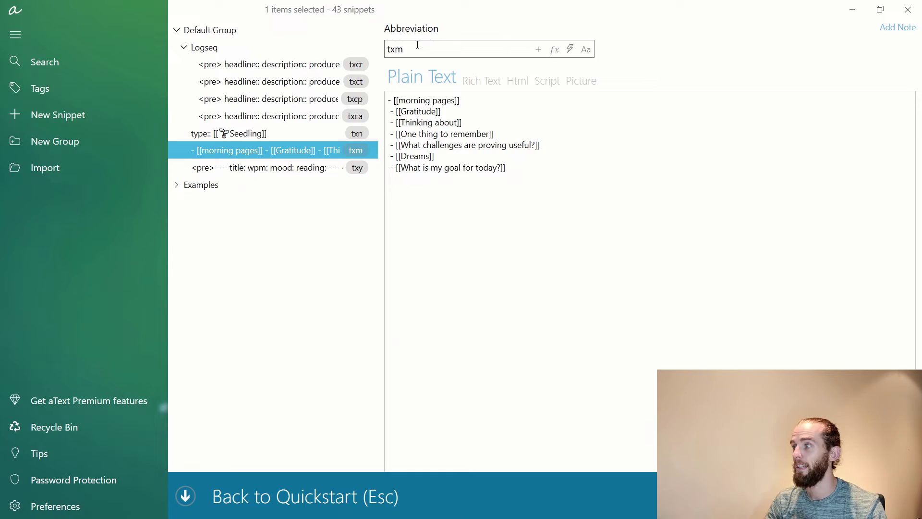
key(alt+Tab)
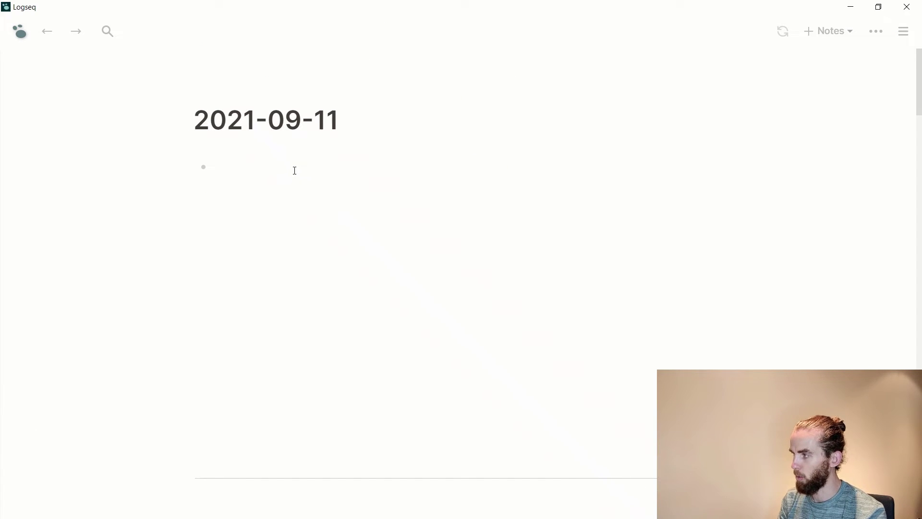
Expand txm into the morning pages outline with six prompts and start a new block below
text(txm)
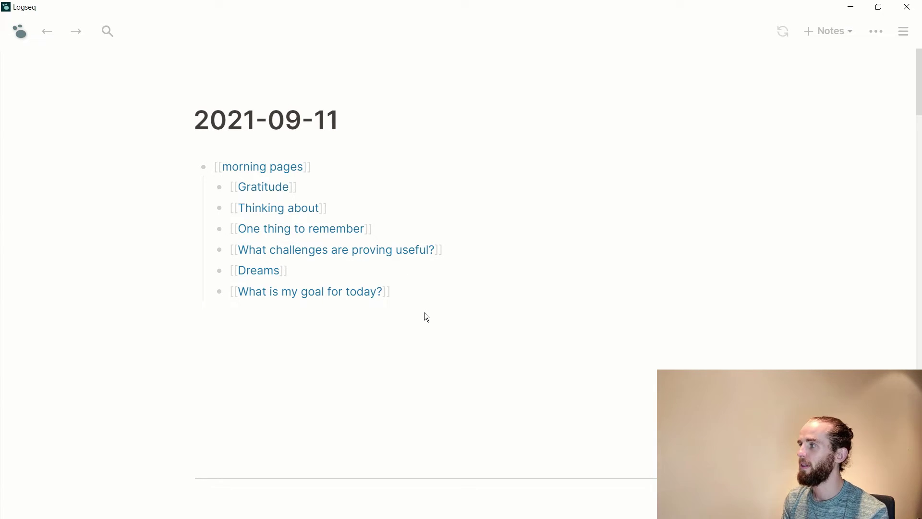
click(420, 294)
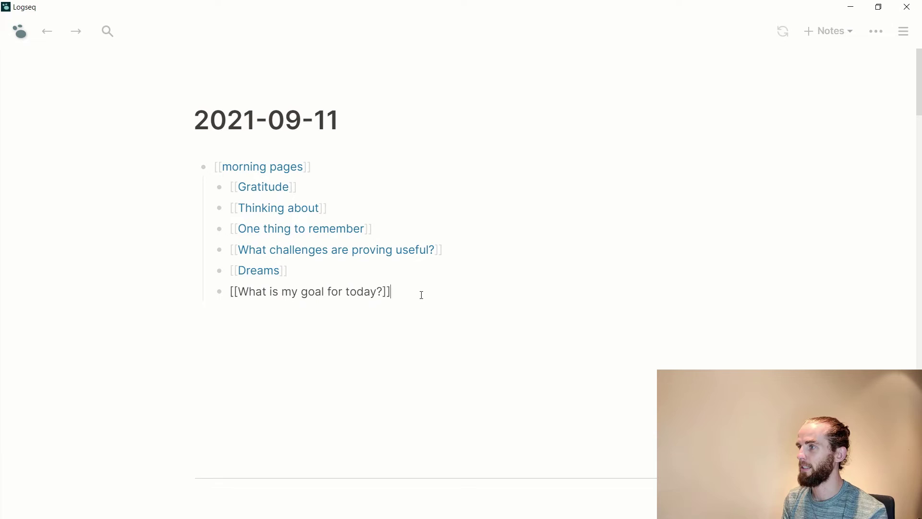
key(Return)
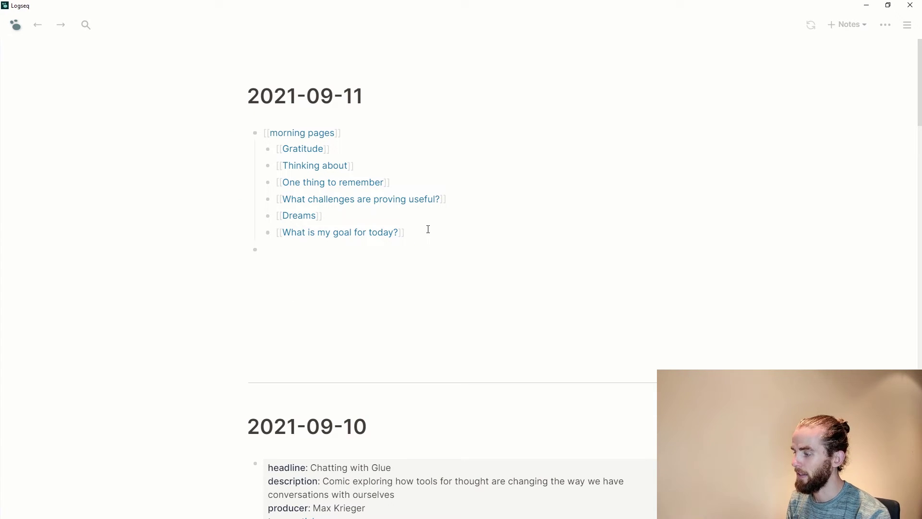
Insert the Morning pages template via /template, then remove the duplicated block
text(/te)
key(Return)
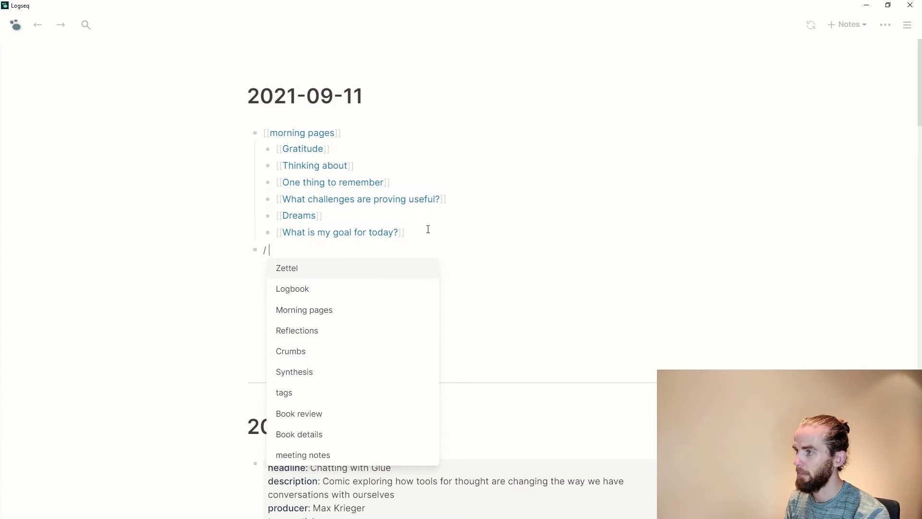
text(mo)
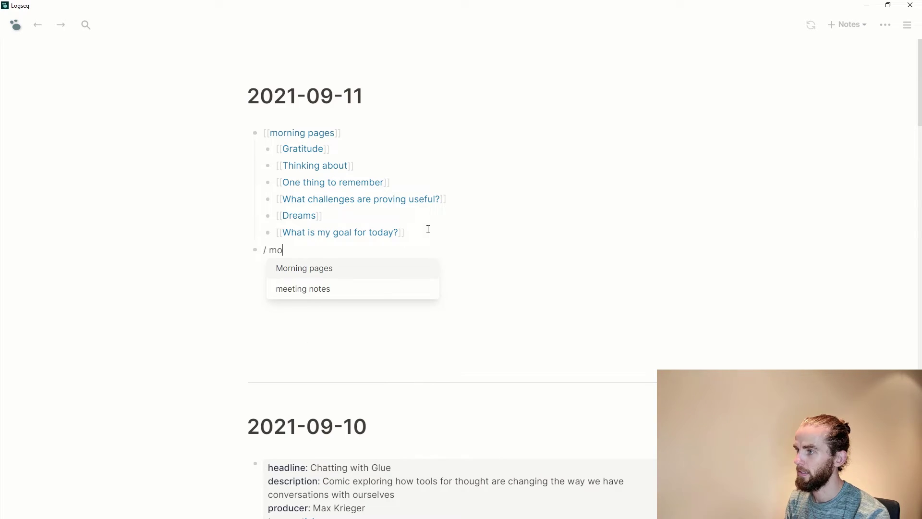
key(Return)
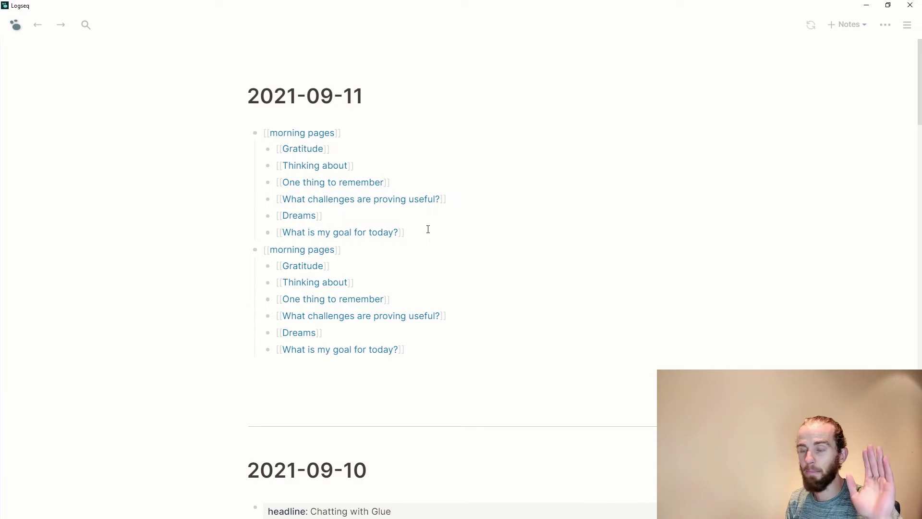
key(Return)
key(Return)
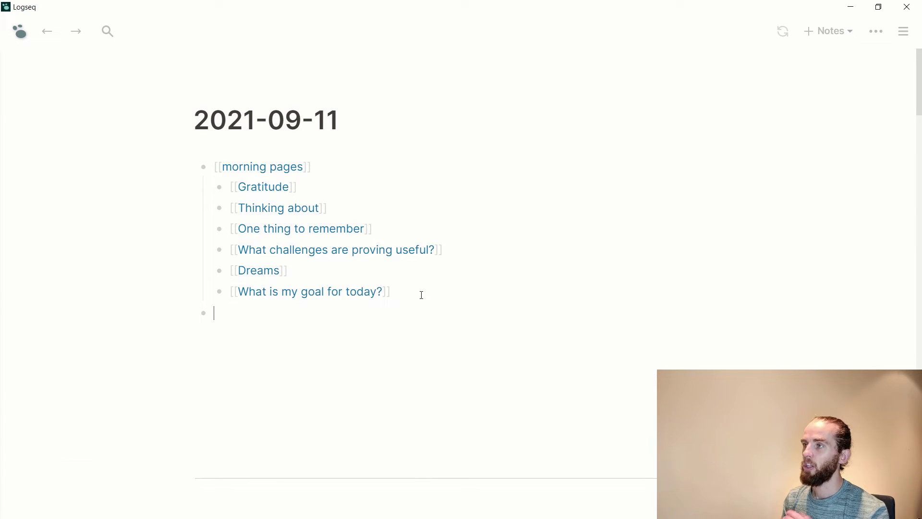
Replace typed txcr with pasted headline, description, producer, type, link and tags properties, then commit the block
text(t)
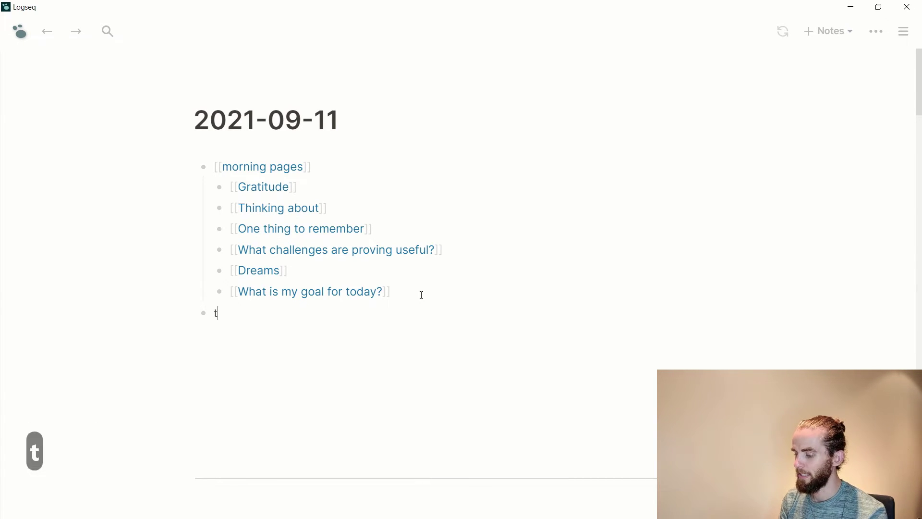
text(xcr)
key(BackSpace)
key(BackSpace)
key(BackSpace)
key(ctrl+v)
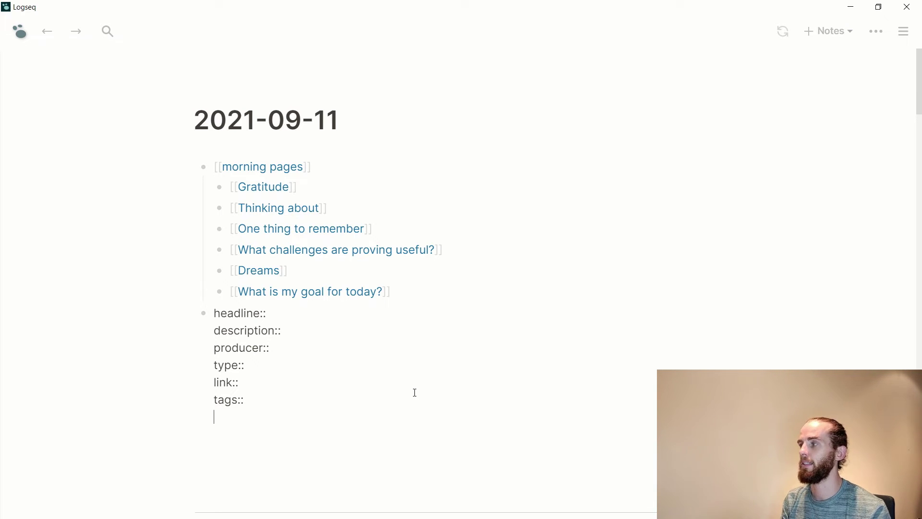
key(ctrl)
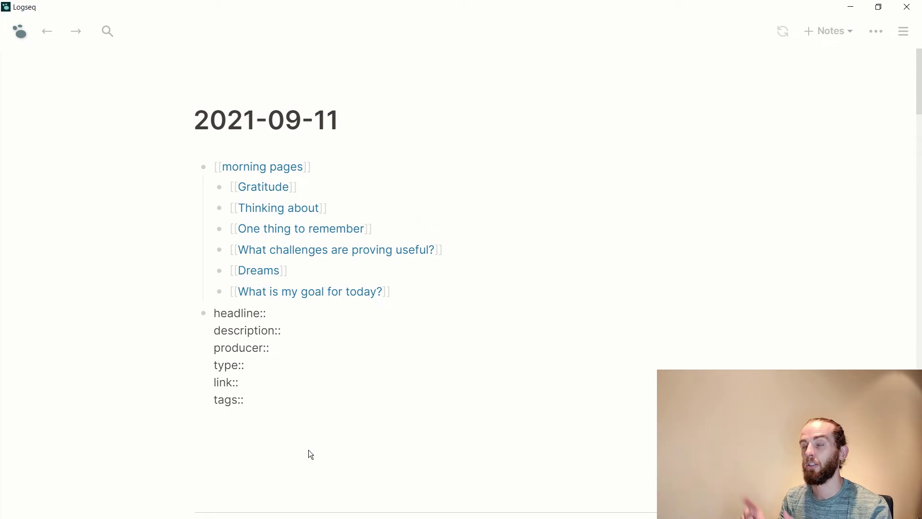
key(Return)
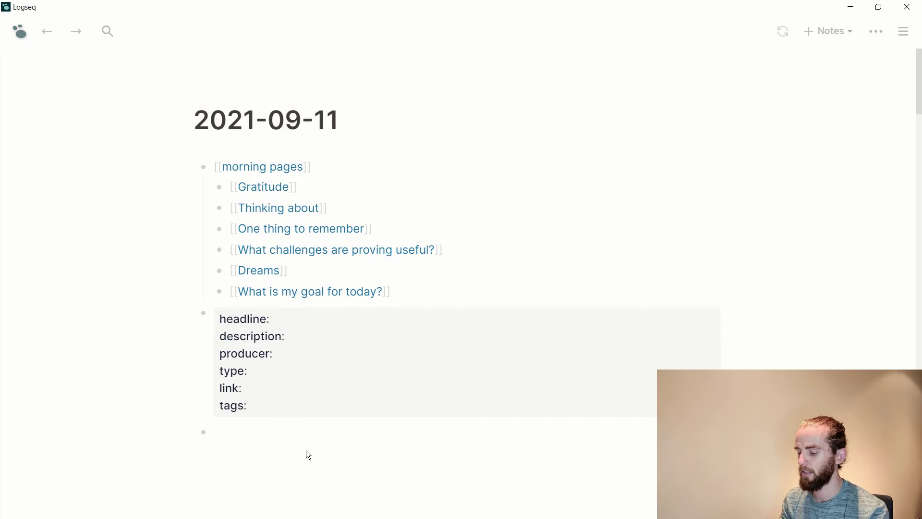
Finish the tweet block's embed and start a new top-level block after it
text(txc)
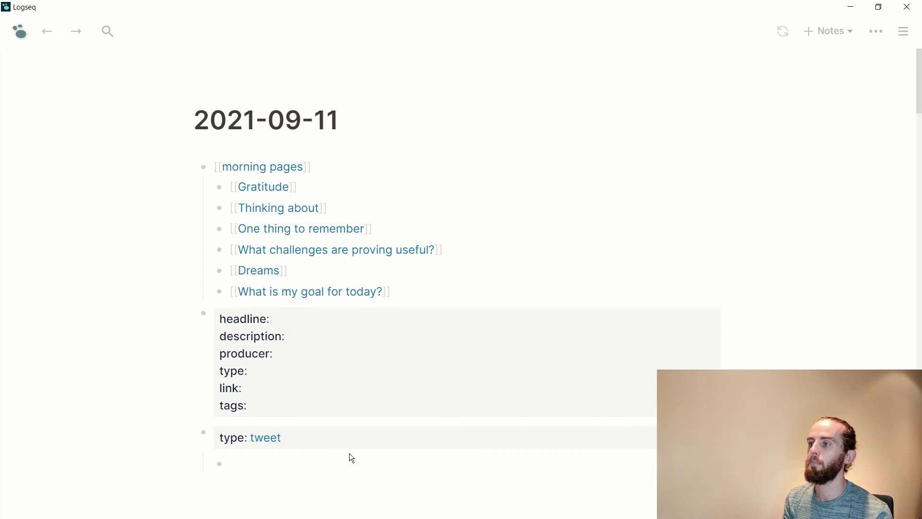
click(363, 448)
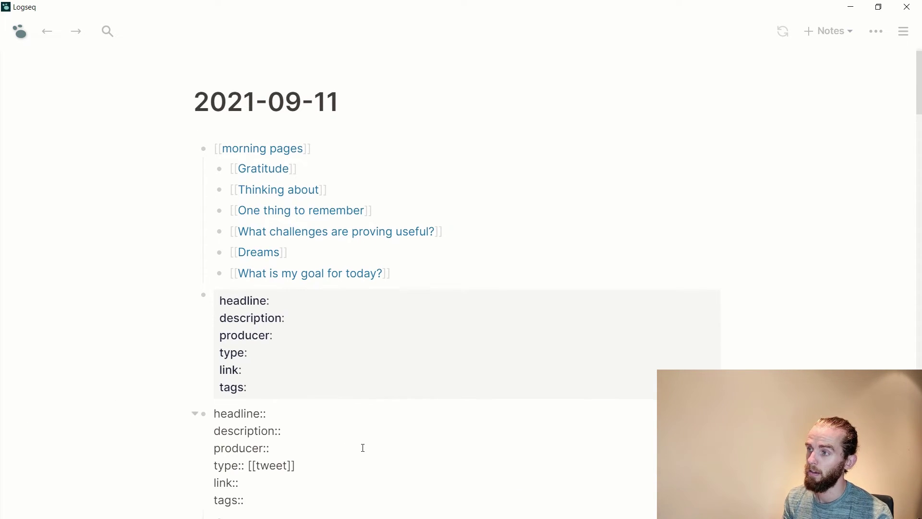
scroll(362, 445, down, 4)
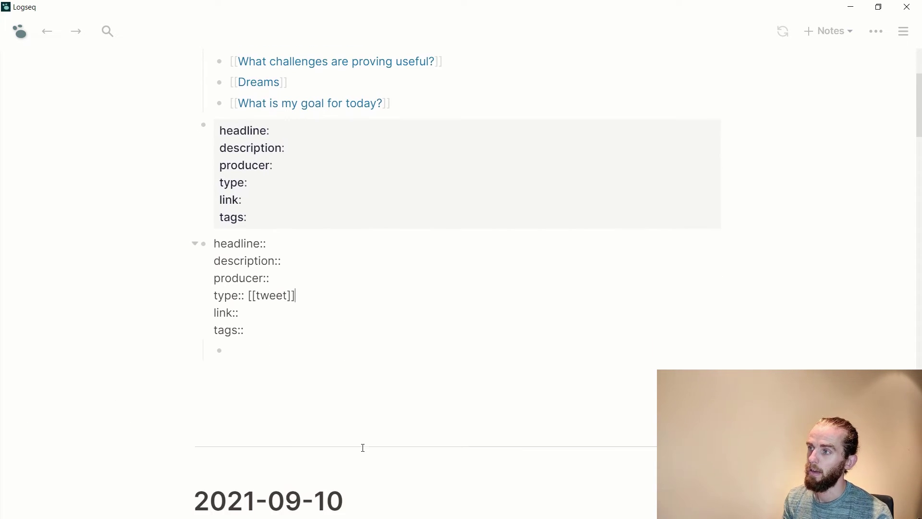
click(294, 352)
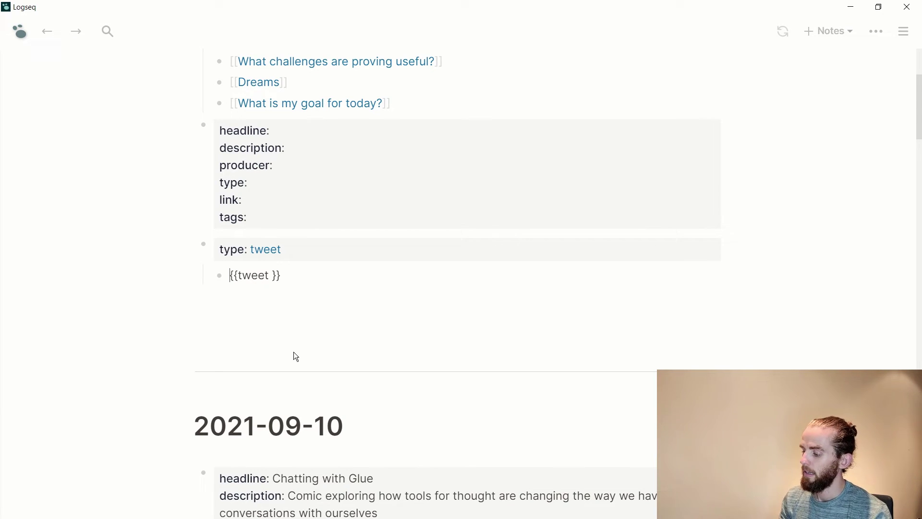
key(End)
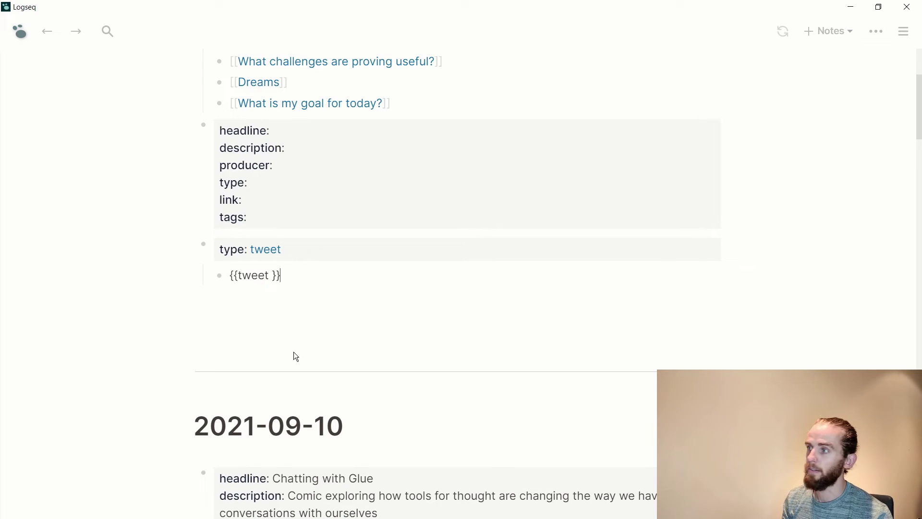
key(Return)
key(Return)
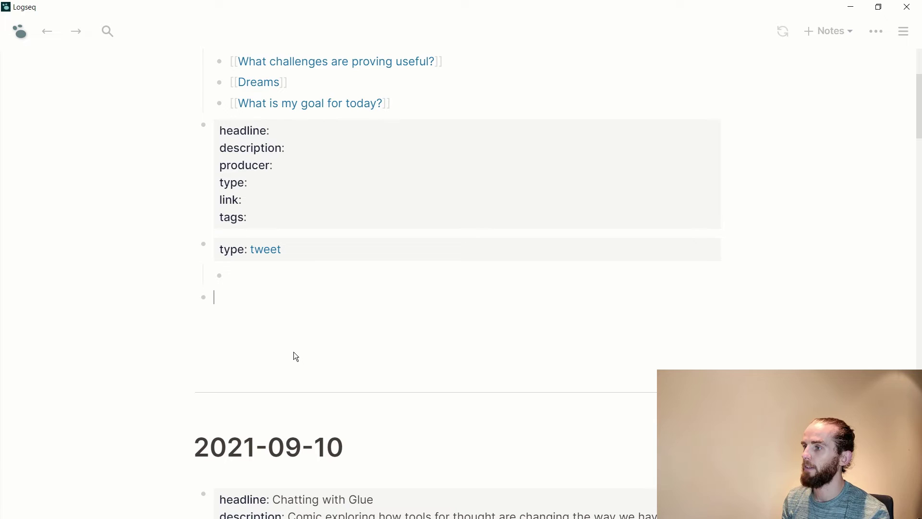
Expand txca into a pasted type: article property block and clear the extra empty block
text(txca)
key(BackSpace)
key(BackSpace)
key(BackSpace)
text(type:: article)
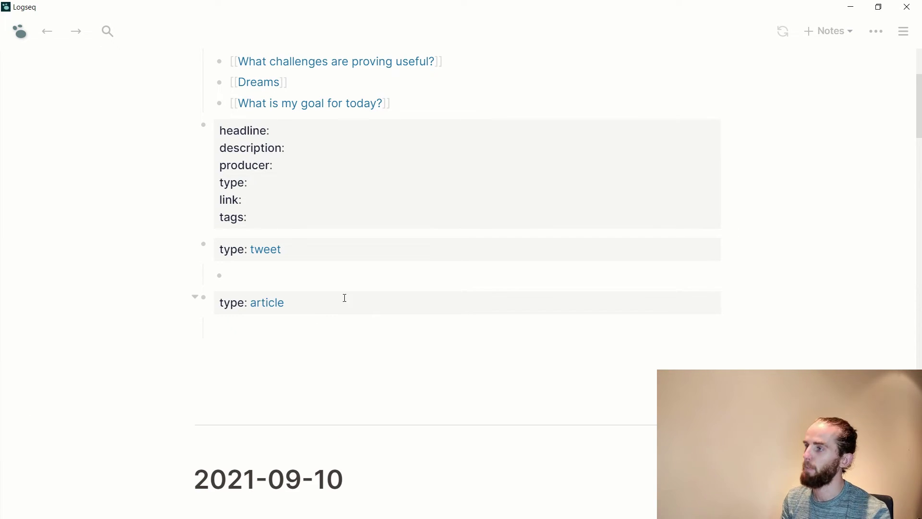
click(349, 304)
key(Return)
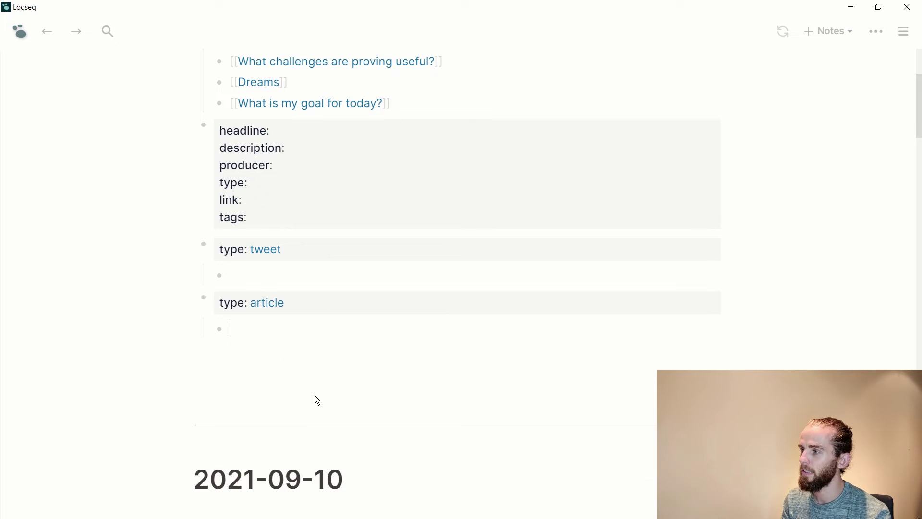
key(Return)
key(Return)
key(BackSpace)
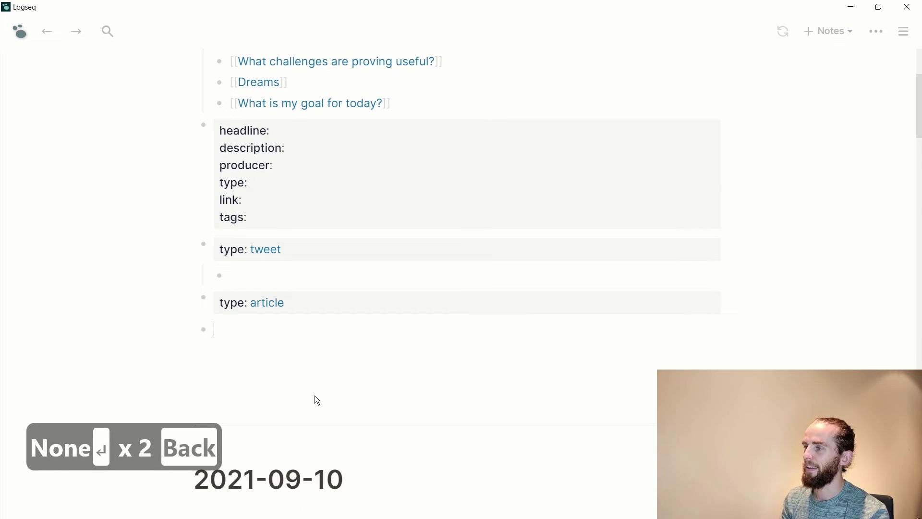
Try the txc abbreviation, cancel it, and switch to aText's snippet list
text(txc)
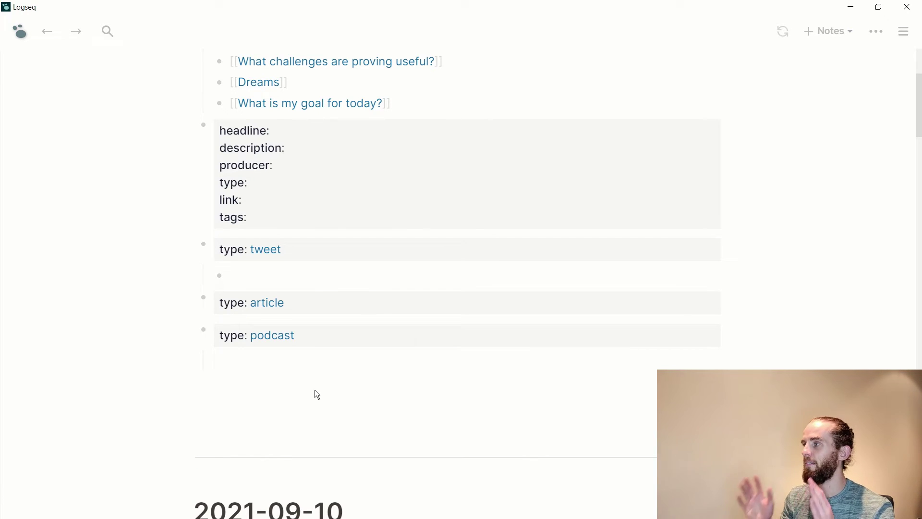
key(Escape)
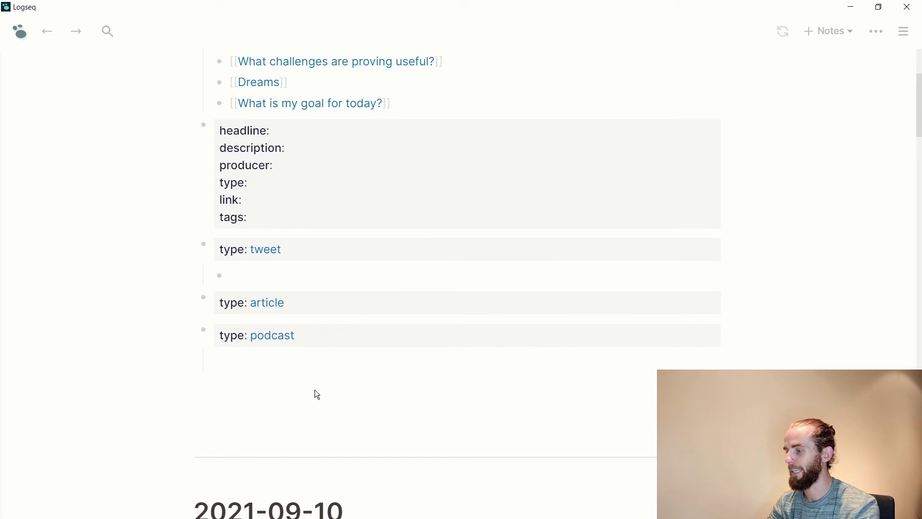
key(alt+Tab)
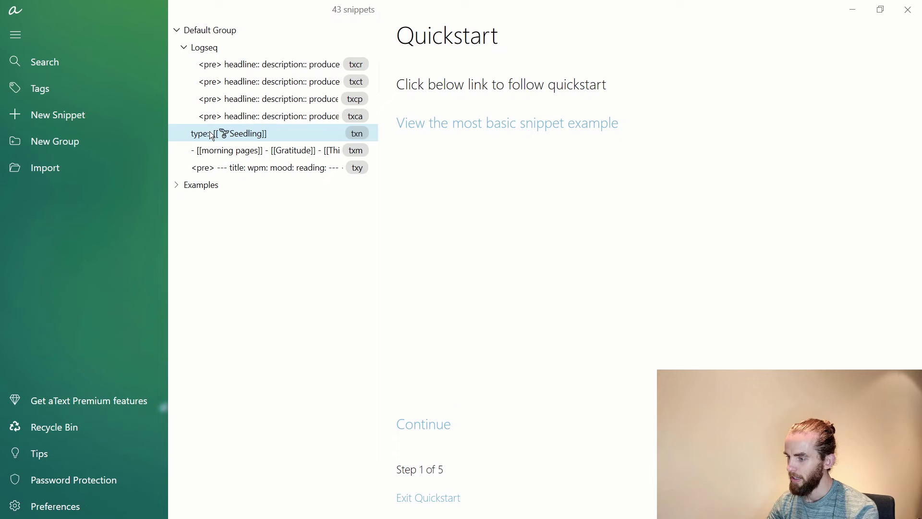
Expand the Examples snippet group to browse it, then collapse it again
click(175, 185)
scroll(220, 267, down, 6)
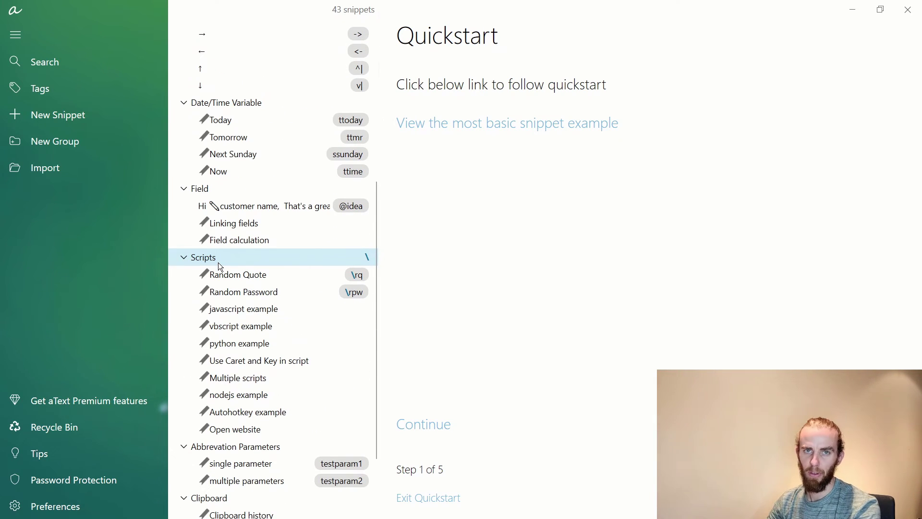
scroll(218, 262, up, 6)
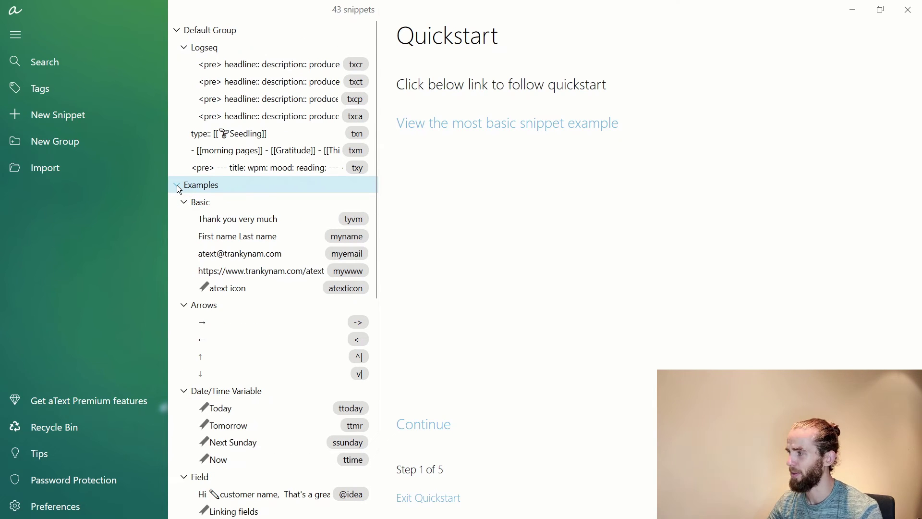
click(177, 186)
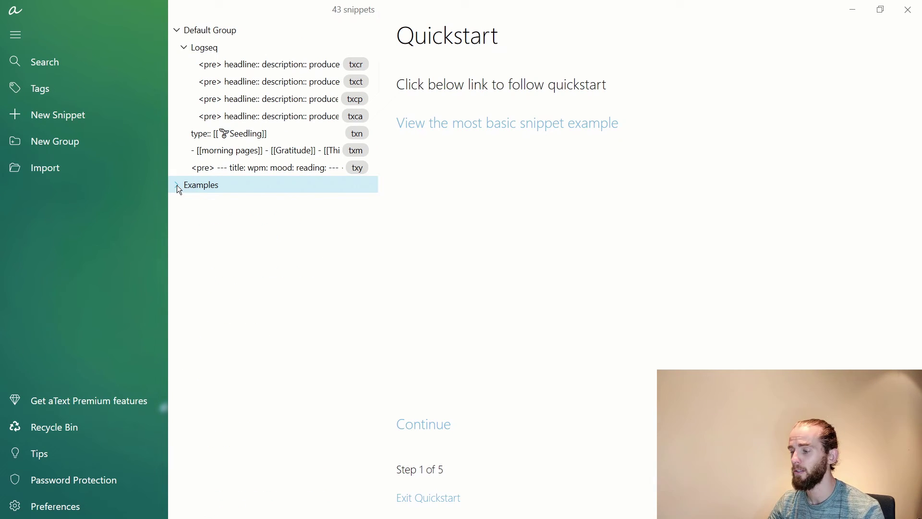
Add a Logseq-group snippet with abbreviation txd and plain text 'This is just a demo'
click(229, 50)
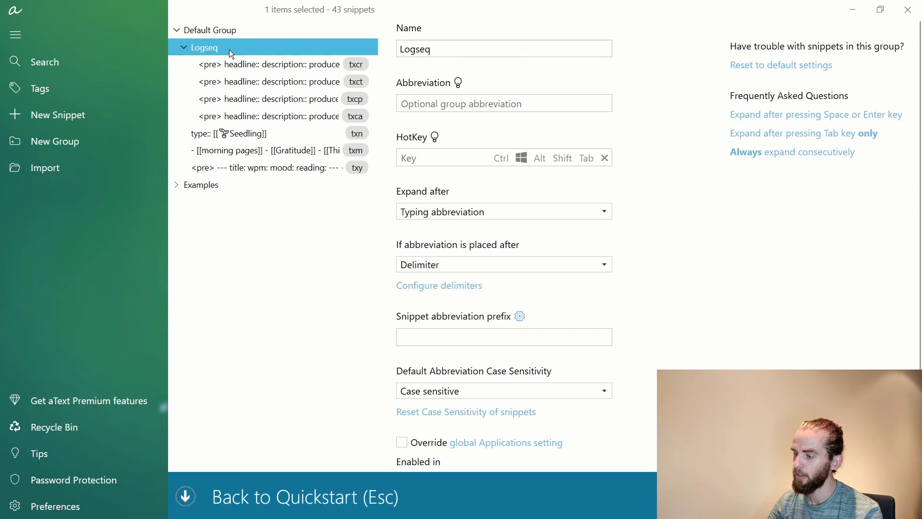
right_click(233, 47)
click(194, 56)
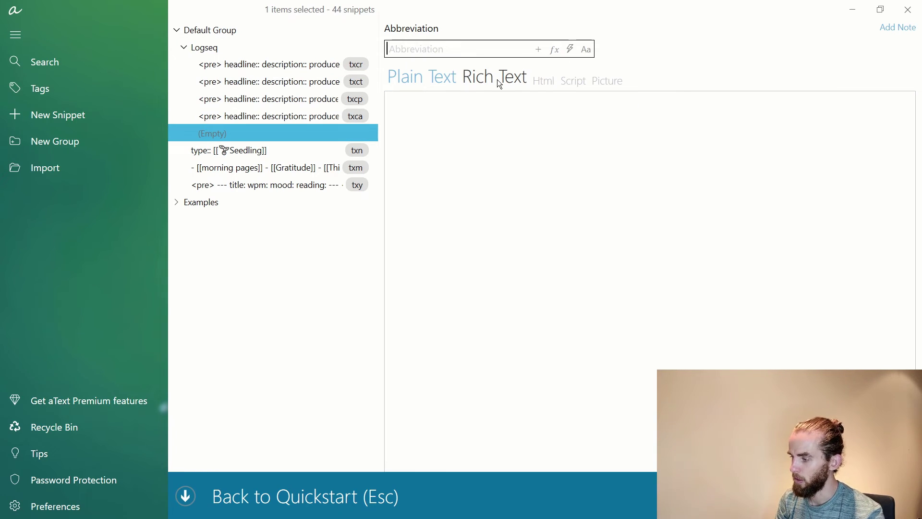
text(txd)
click(469, 114)
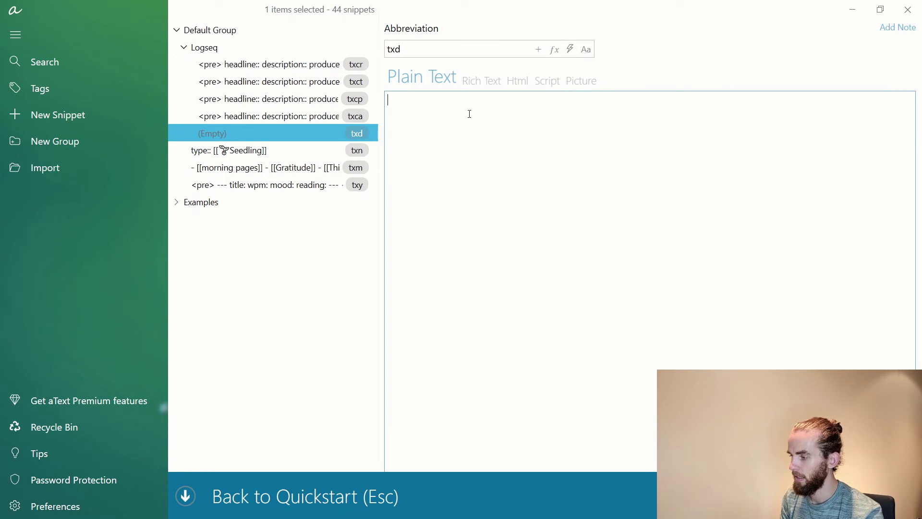
text(T)
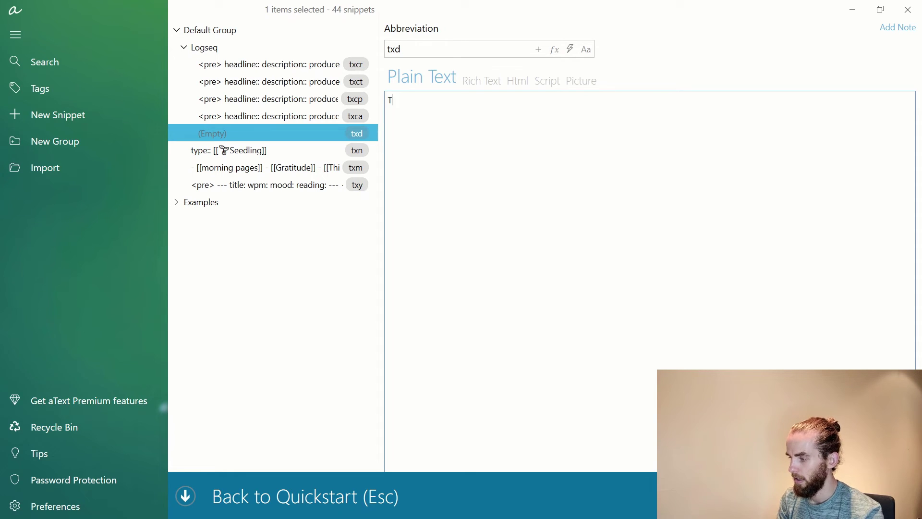
text(his is just a demo)
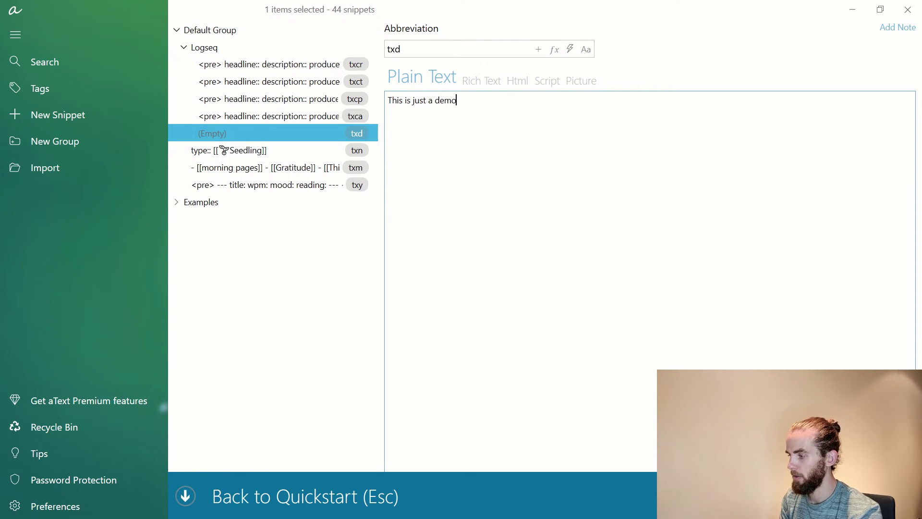
key(Escape)
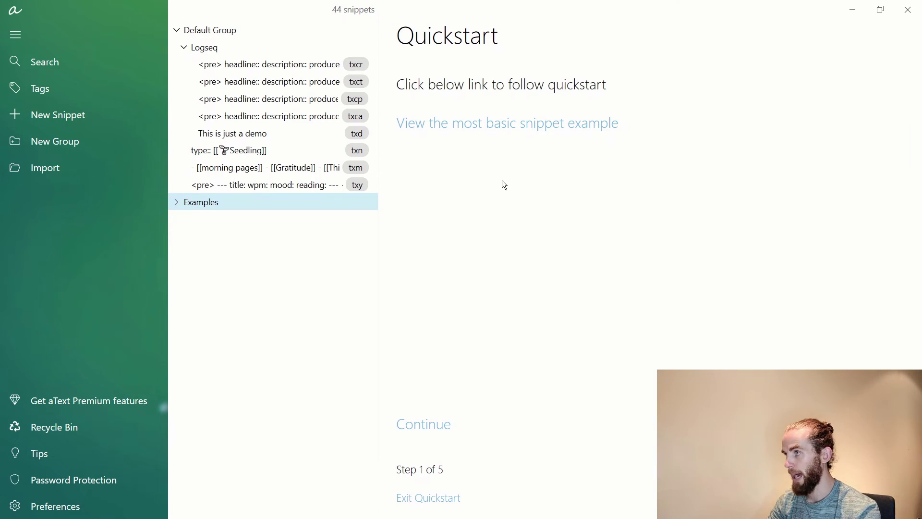
Type txd in Logseq's journal to produce 'This is just a demo', add a block, and return to aText
key(alt+Tab)
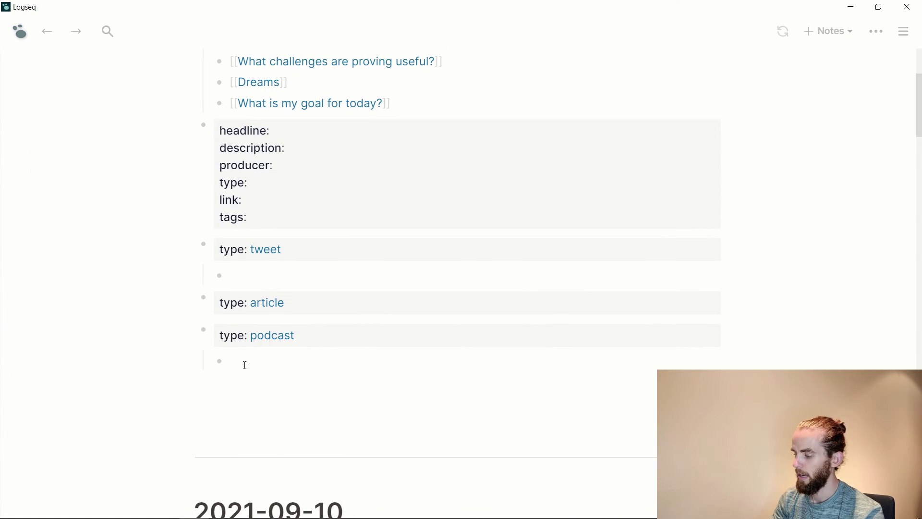
text(txd)
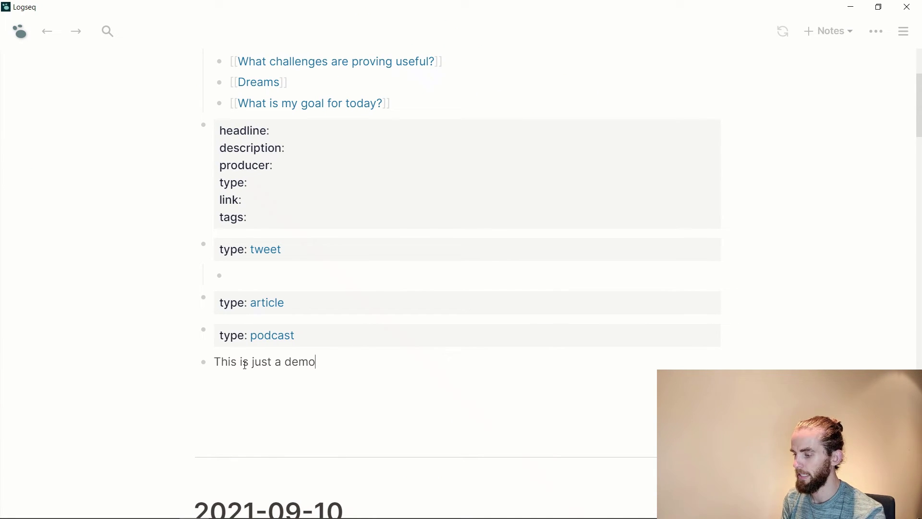
key(Return)
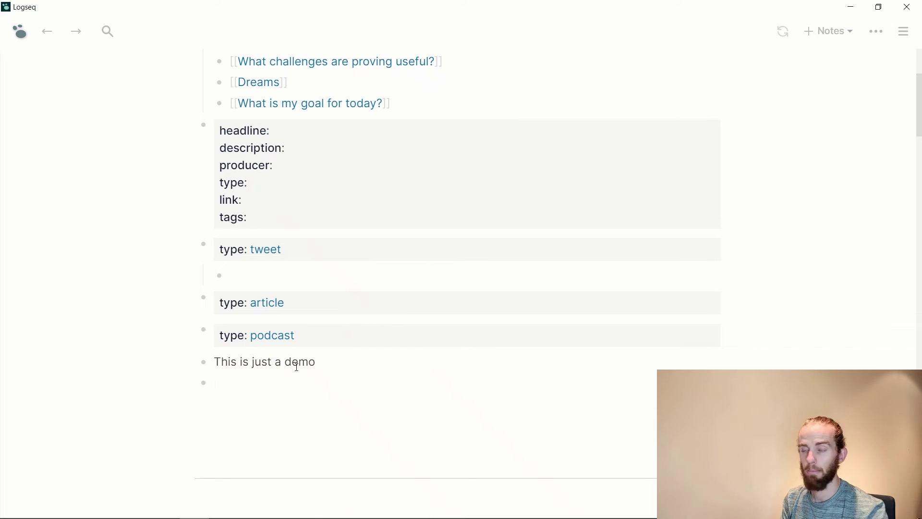
key(alt+Tab)
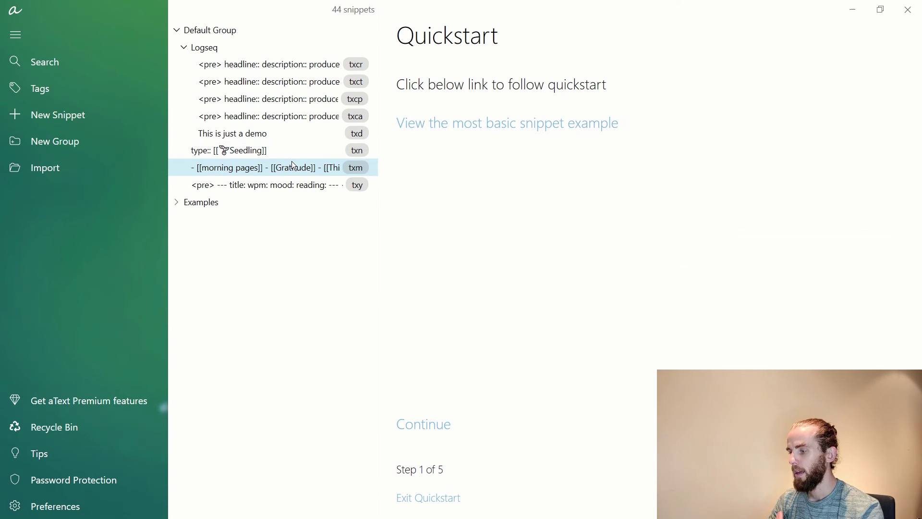
Replace the txd snippet's text with 'demo::' and 'attribute::' lines plus a trailing newline
click(270, 143)
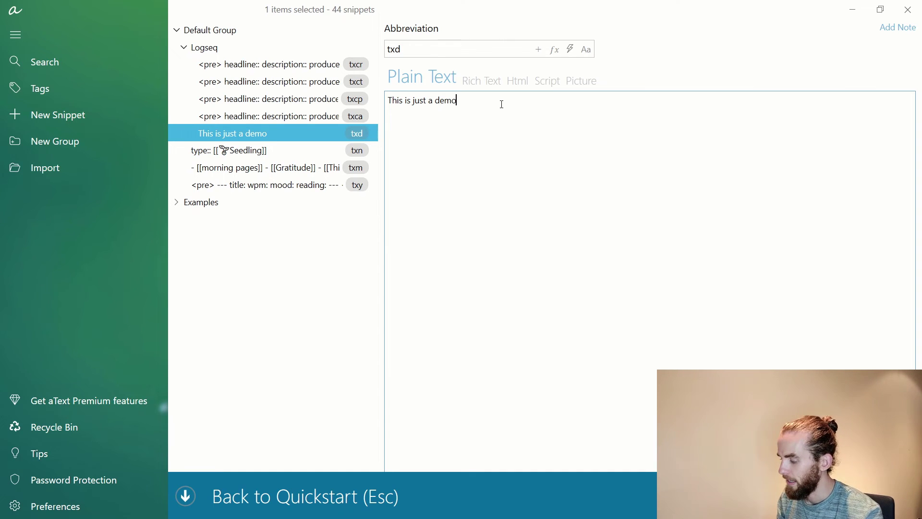
key(BackSpace)
key(BackSpace)
key(BackSpace)
key(BackSpace)
key(BackSpace)
key(BackSpace)
key(BackSpace)
key(BackSpace)
key(BackSpace)
key(BackSpace)
key(BackSpace)
key(BackSpace)
key(BackSpace)
key(BackSpace)
key(BackSpace)
key(BackSpace)
key(BackSpace)
key(BackSpace)
key(BackSpace)
text(dem)
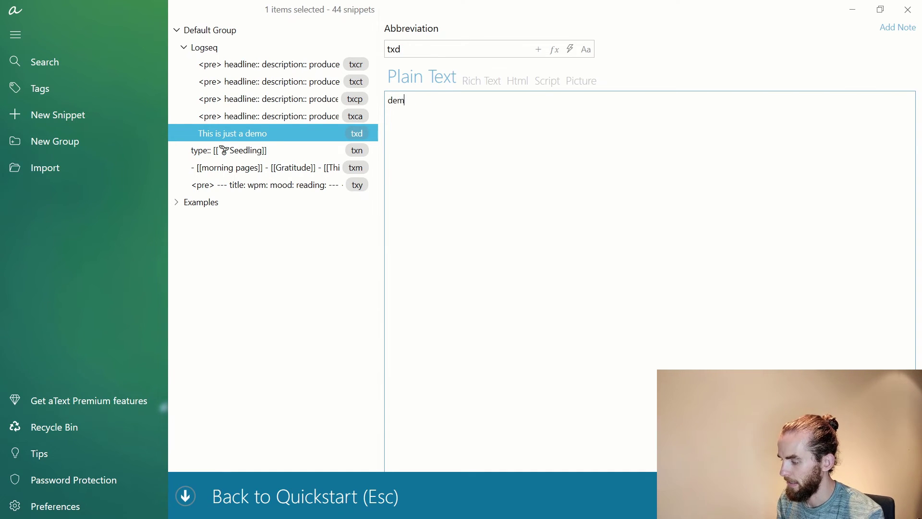
text(o:: )
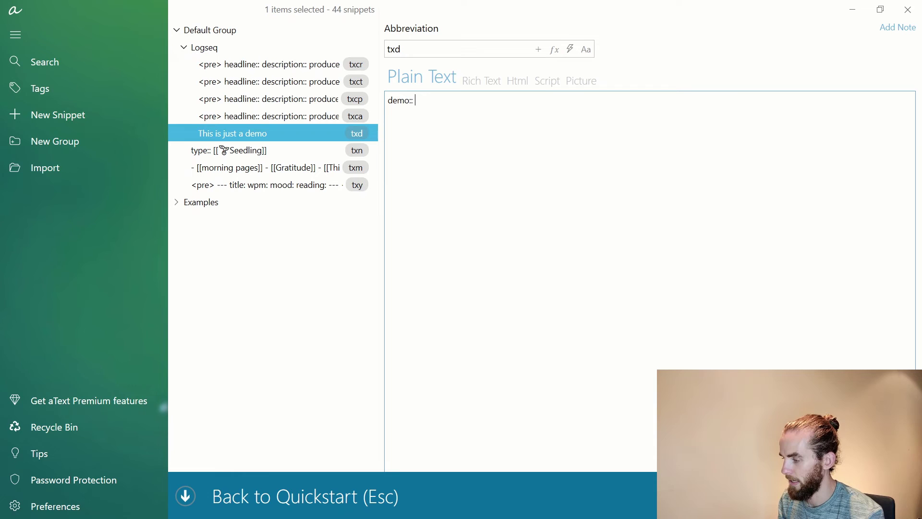
text(attrib)
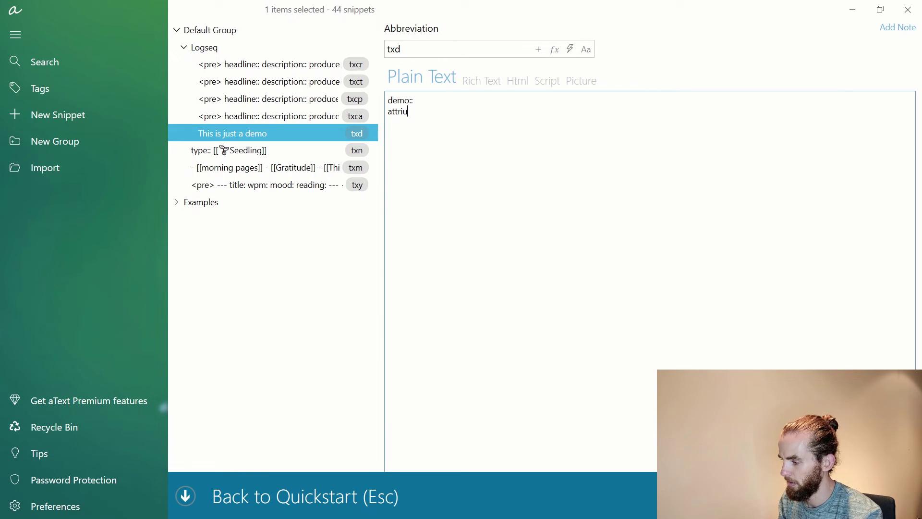
text(ute::)
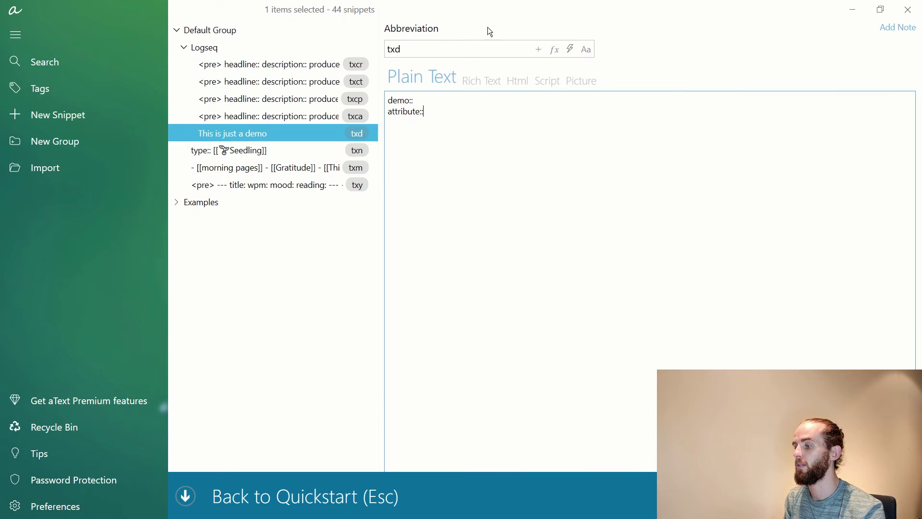
key(Return)
Expand txd in the journal and split its demo:: and attribute:: lines into separate blocks
key(alt+Tab)
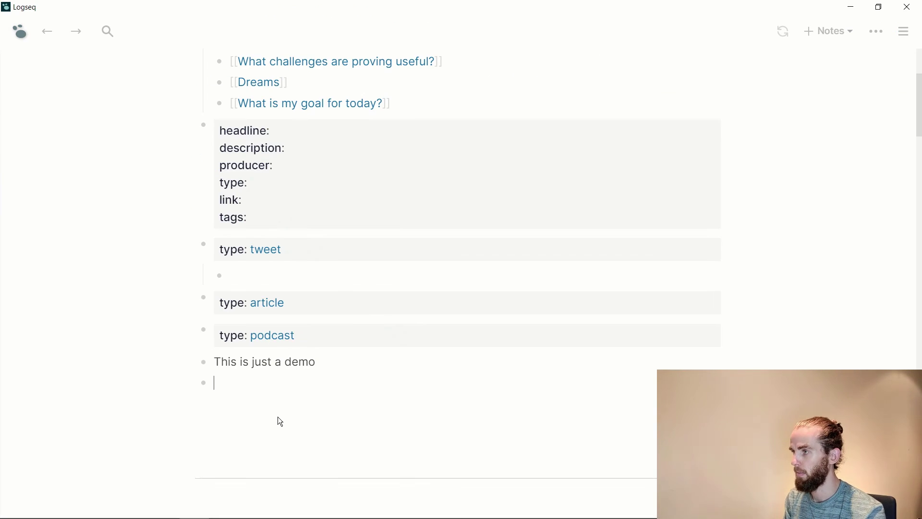
text(tx)
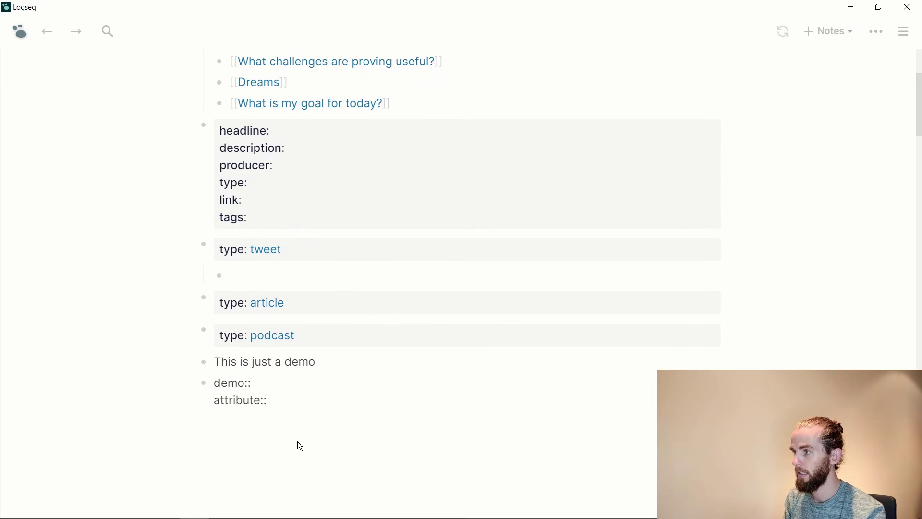
key(Return)
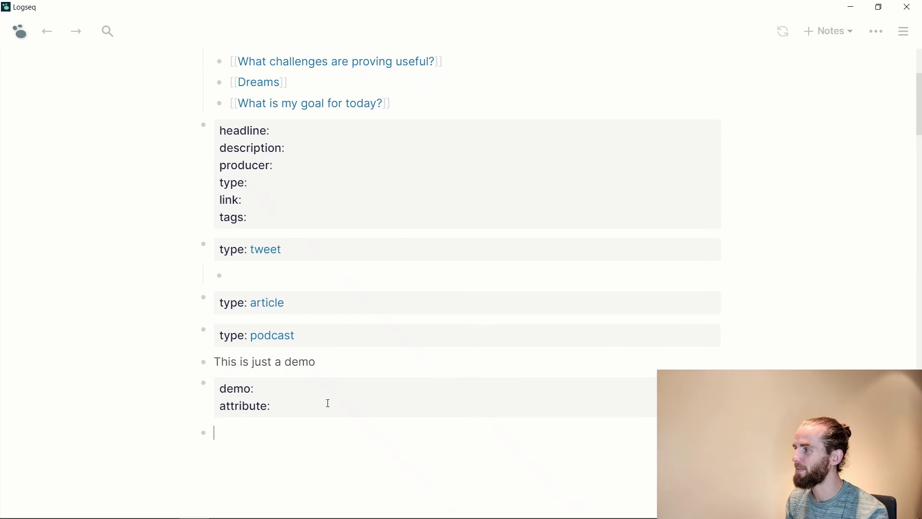
click(329, 403)
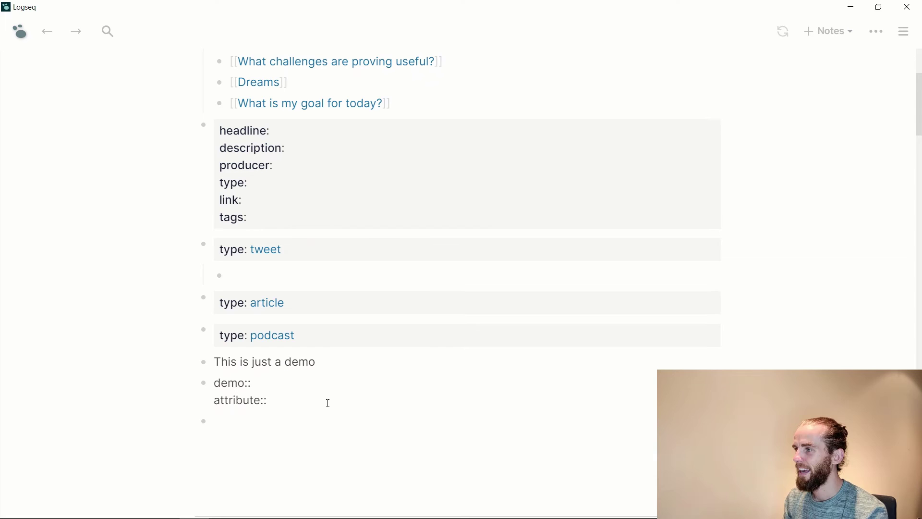
key(Return)
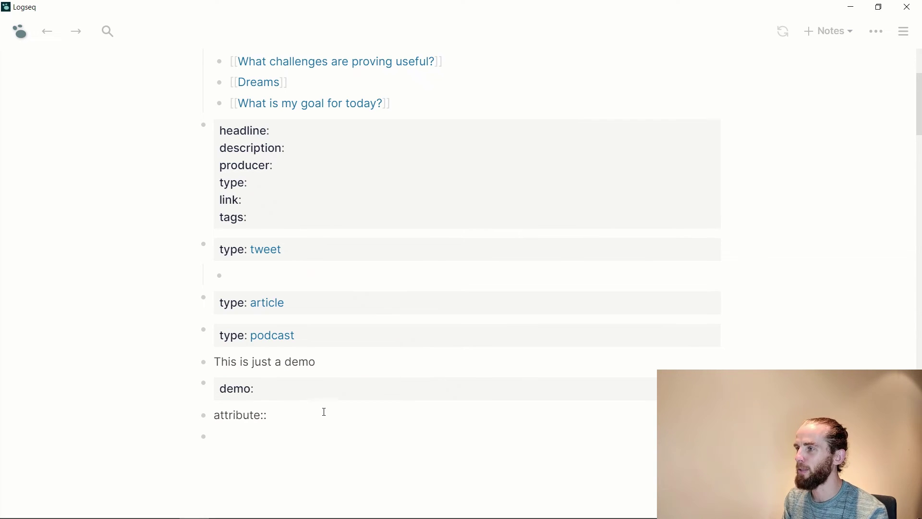
click(319, 447)
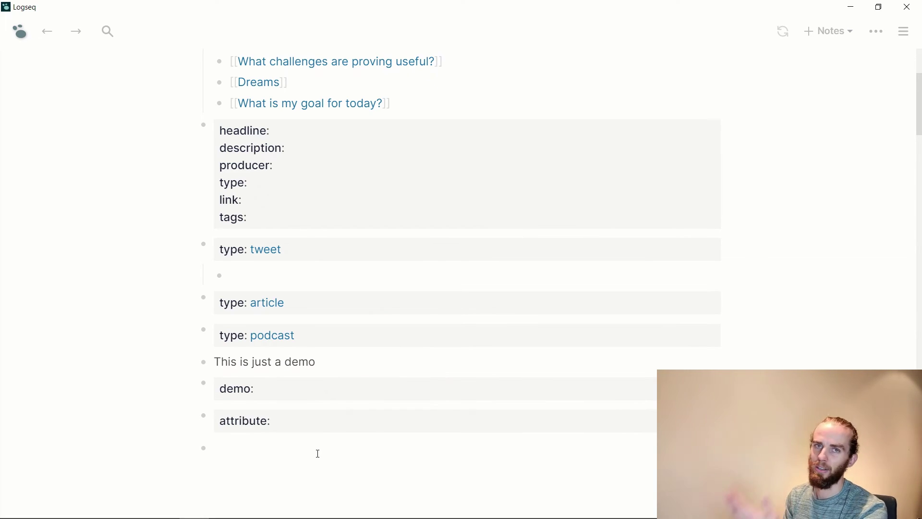
Bring aText forward and open the txca snippet showing its pre-wrapped HTML properties
key(alt+Tab)
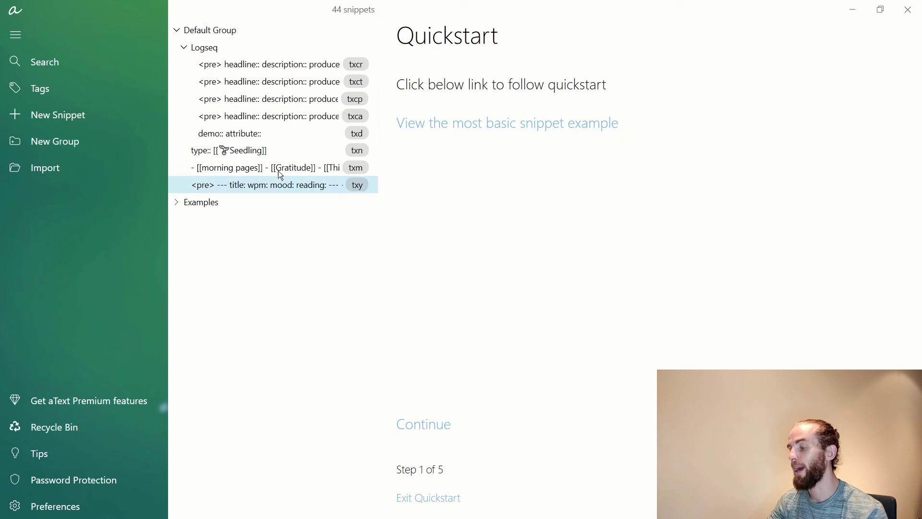
click(289, 119)
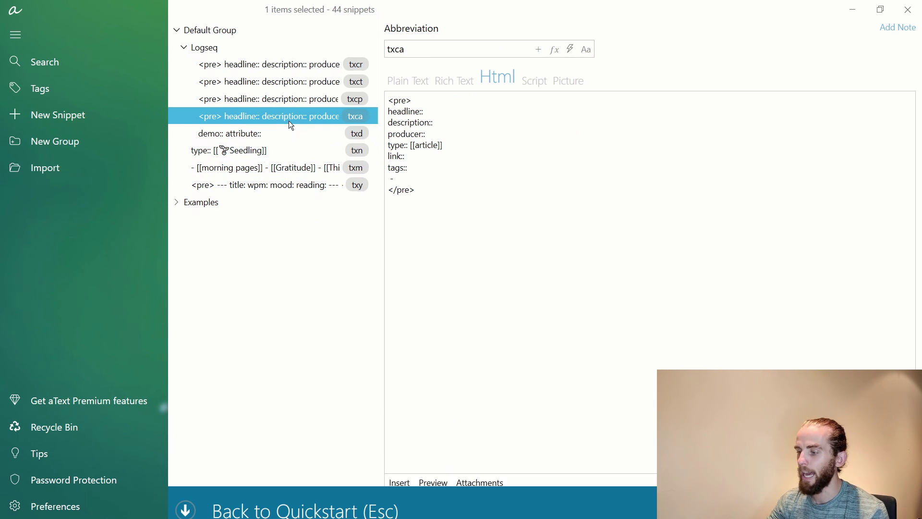